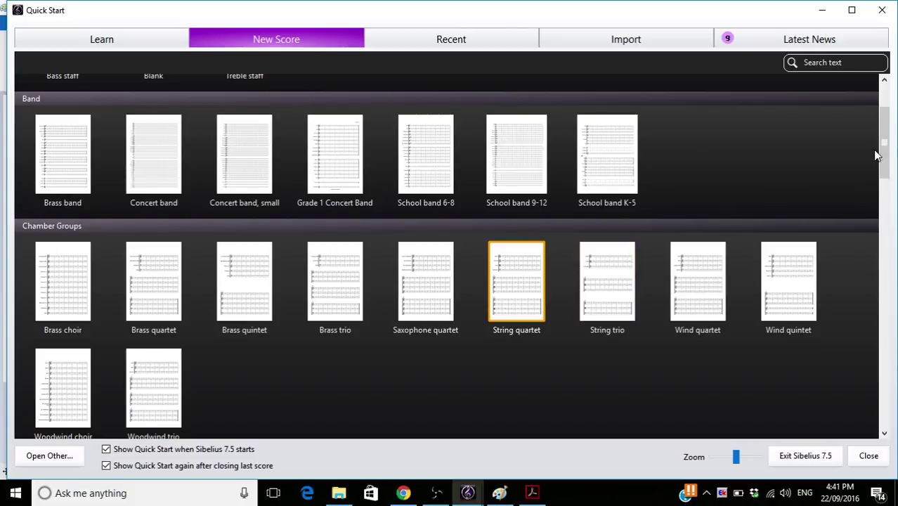
- Browse down the Sibelius New Score template list, then switch to the untitled Paint window
scroll(876, 153, down, 1)
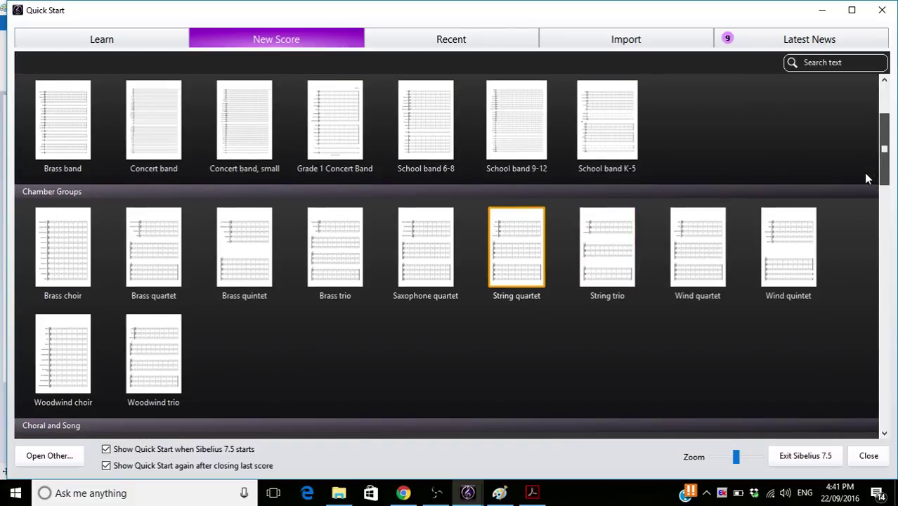
scroll(867, 177, down, 10)
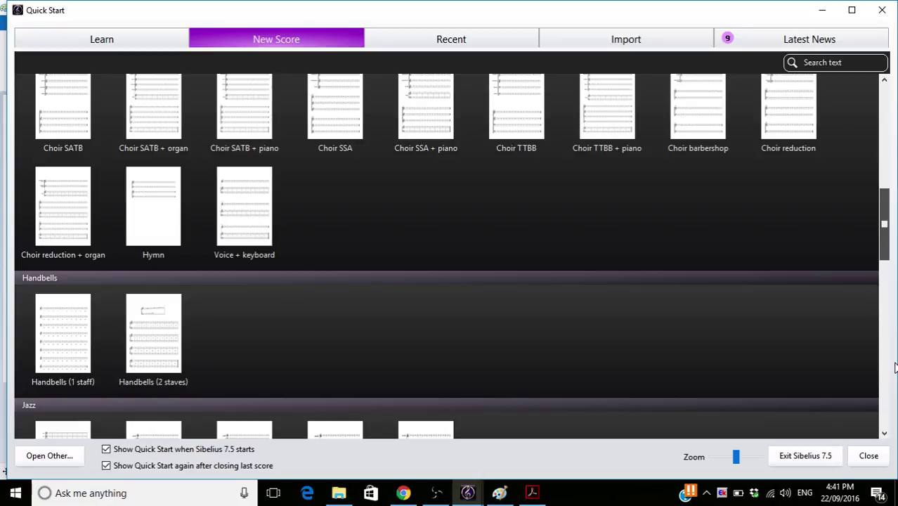
scroll(894, 367, down, 10)
drag(894, 367, 856, 105)
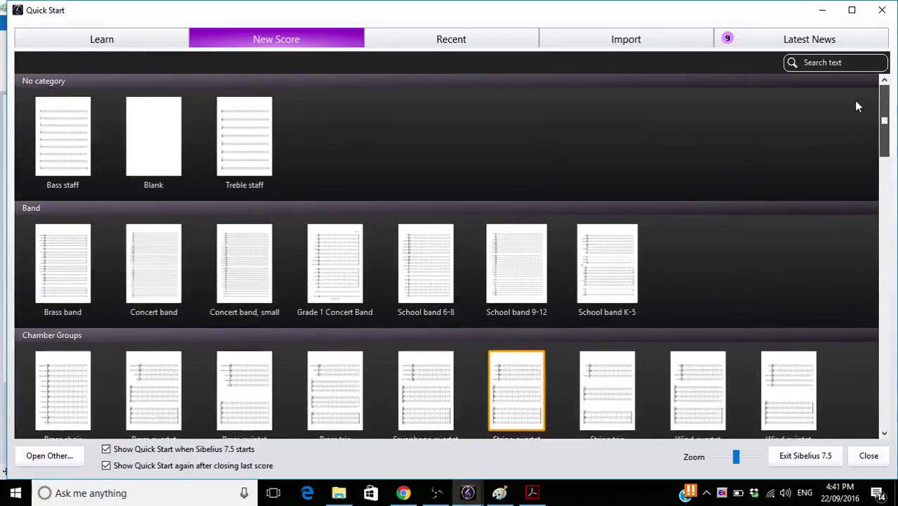
scroll(849, 126, down, 5)
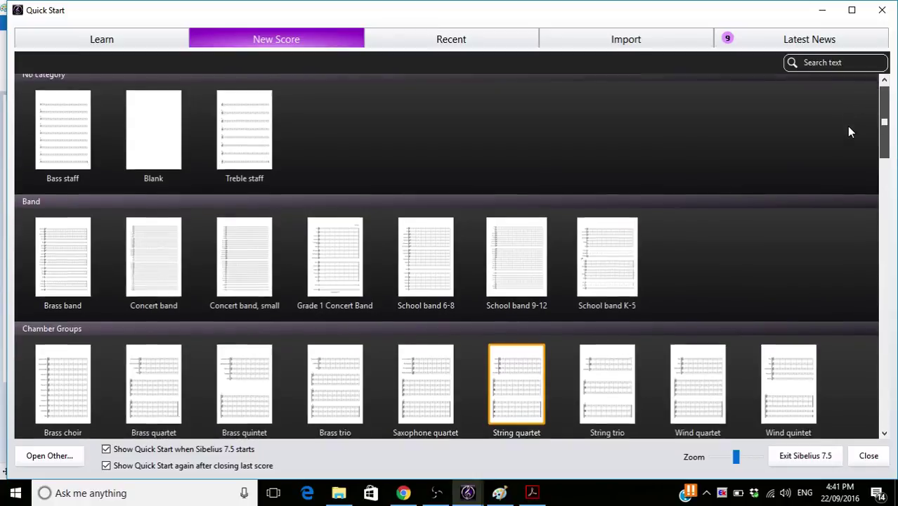
scroll(852, 167, down, 5)
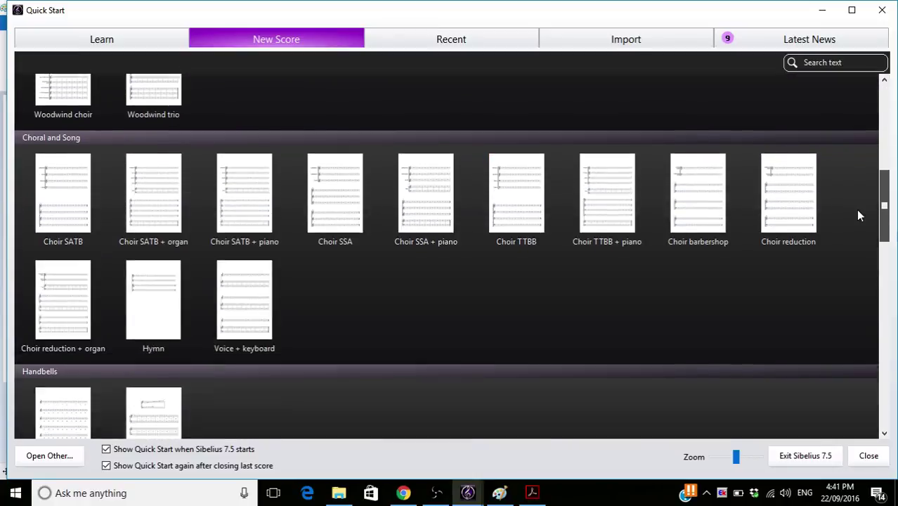
scroll(859, 243, down, 1)
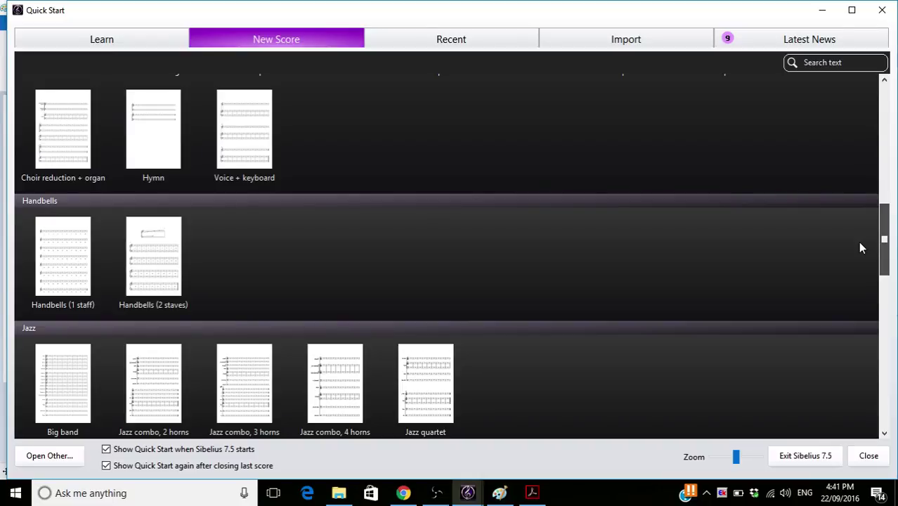
scroll(858, 246, down, 1)
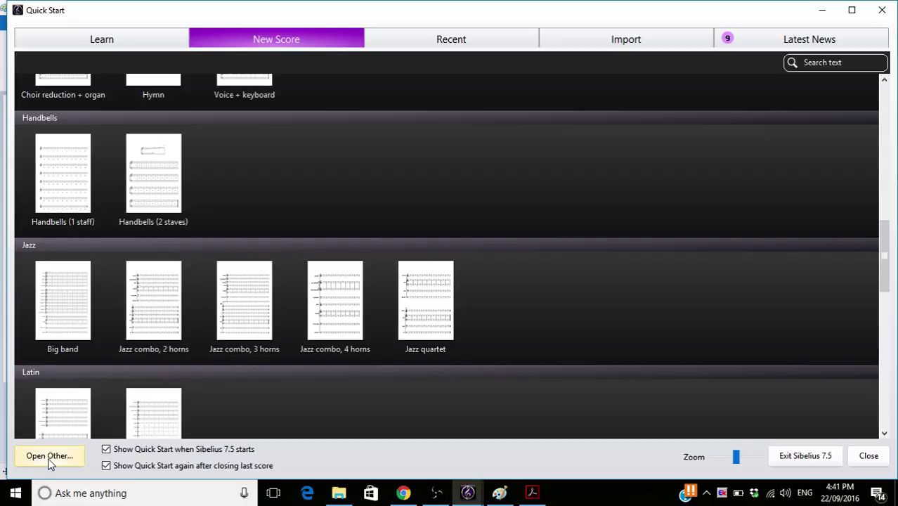
key(alt+Tab)
key(alt+Tab)
key(alt+Tab)
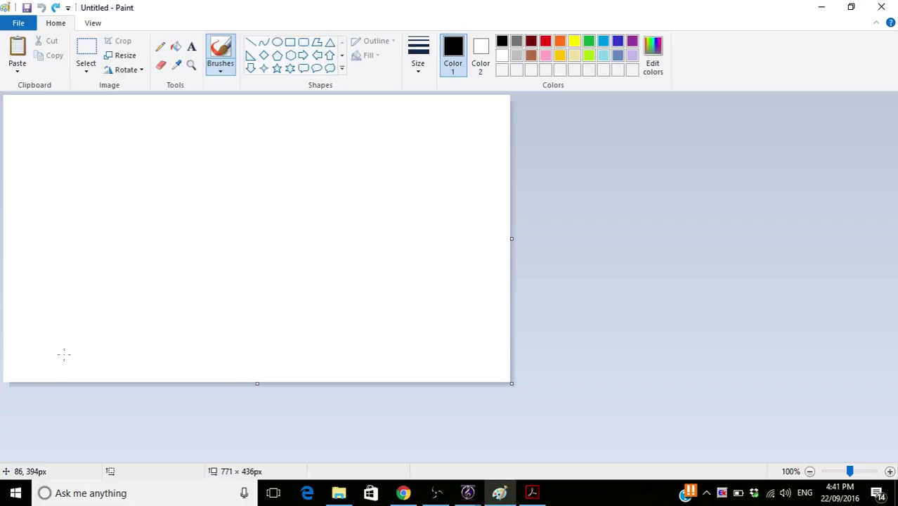
- Resize the canvas to 1018 × 539 px and add the title 'sivelius graphics scores notator 2.0.1' at top-left
drag(511, 384, 673, 451)
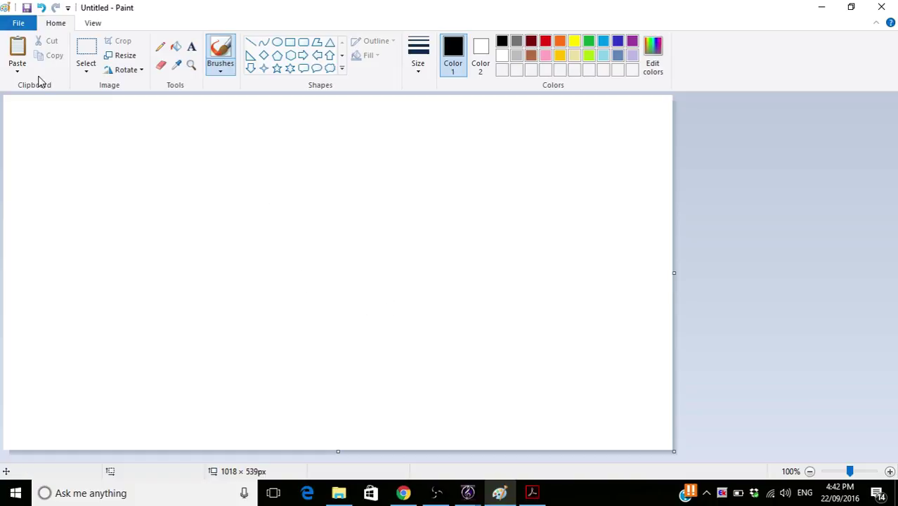
click(191, 46)
click(21, 104)
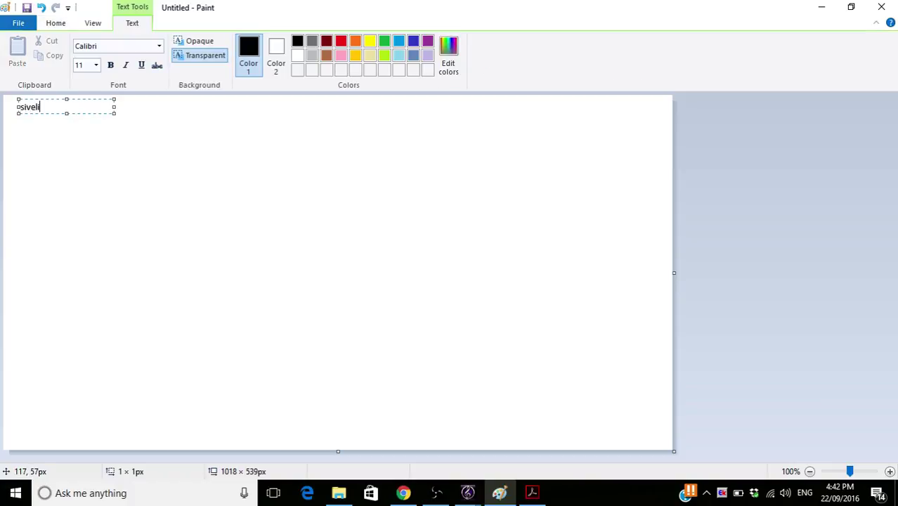
text(sivelius graphics scores notat)
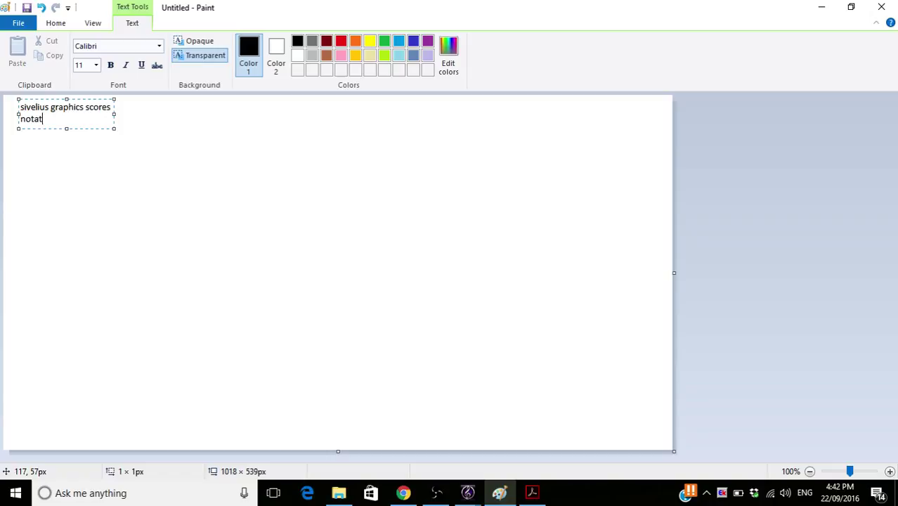
text(or 2.0.1)
drag(114, 100, 201, 102)
click(229, 210)
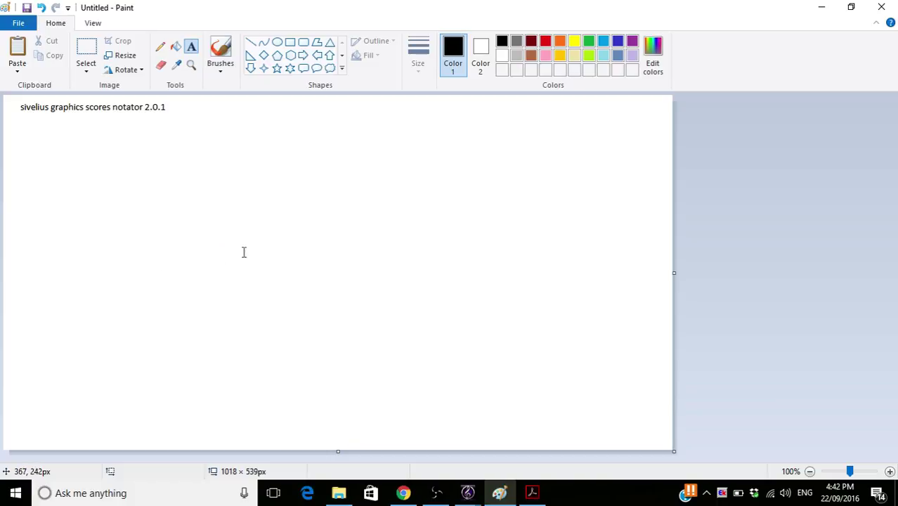
click(222, 70)
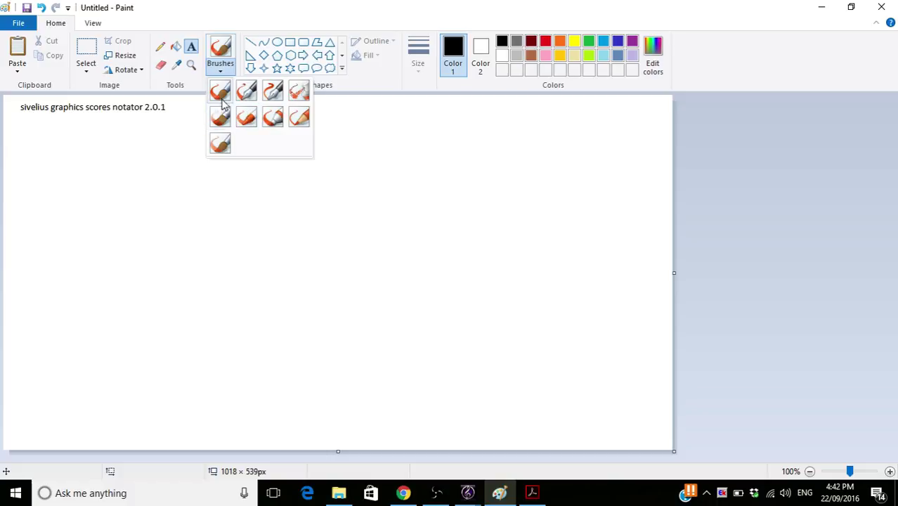
- Select the basic brush with the third stroke thickness
click(220, 98)
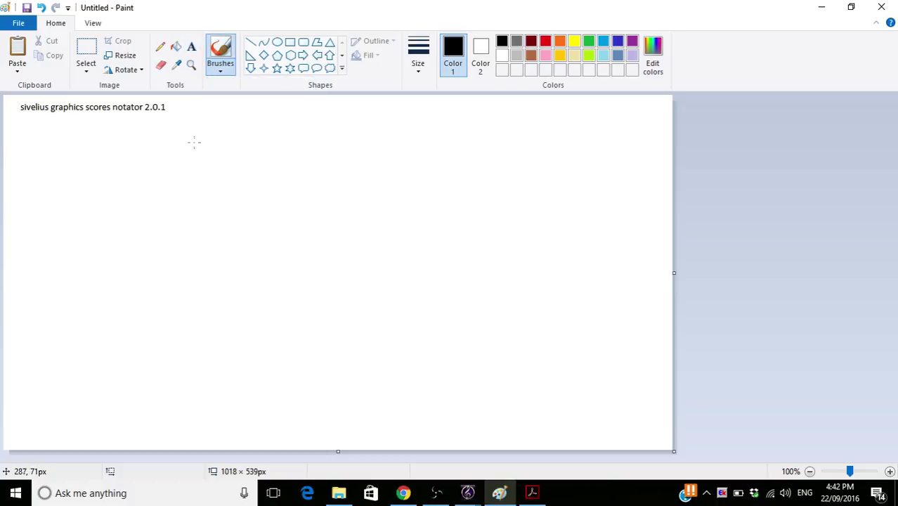
click(414, 67)
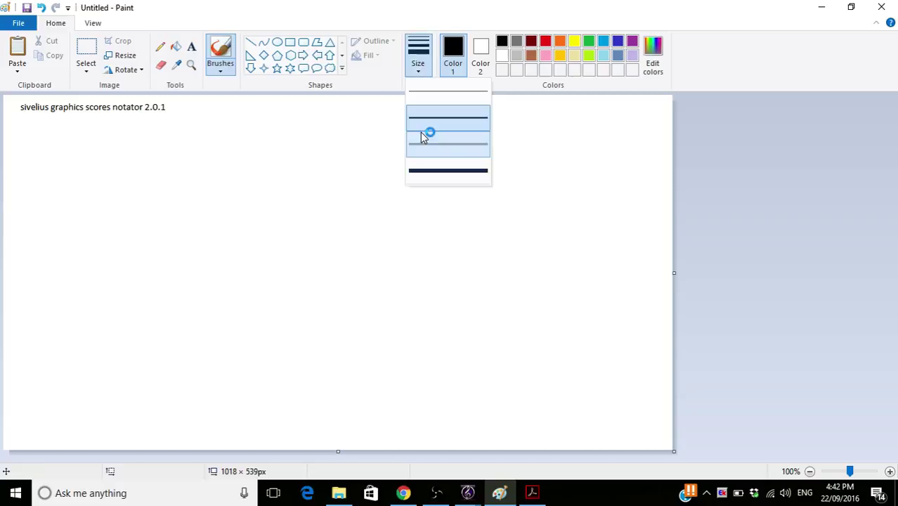
click(428, 136)
click(420, 74)
click(422, 99)
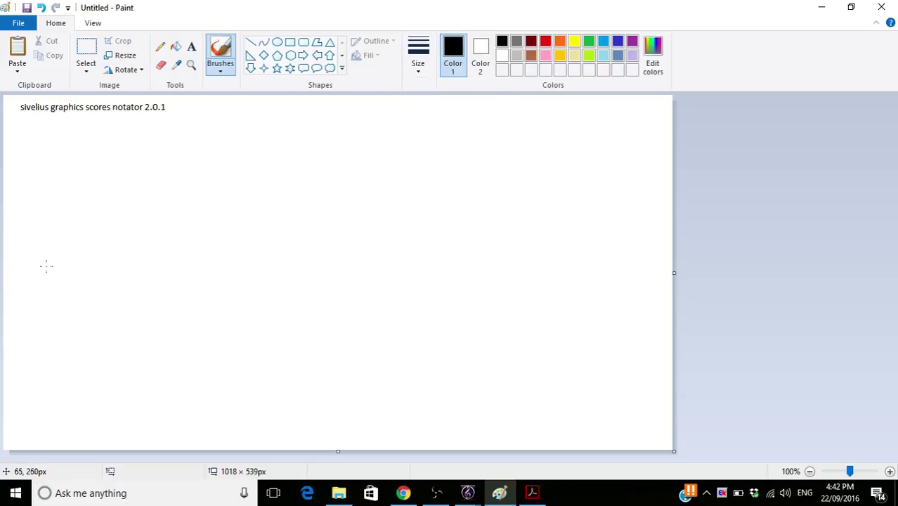
- Draw nine black strokes across the canvas, five rising and four descending across them
drag(46, 266, 366, 198)
drag(63, 294, 427, 204)
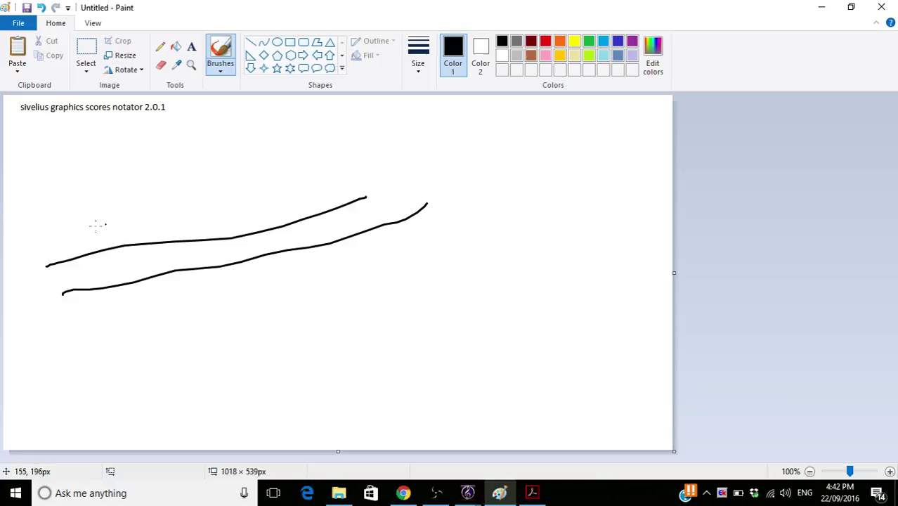
drag(64, 243, 386, 168)
drag(195, 310, 534, 174)
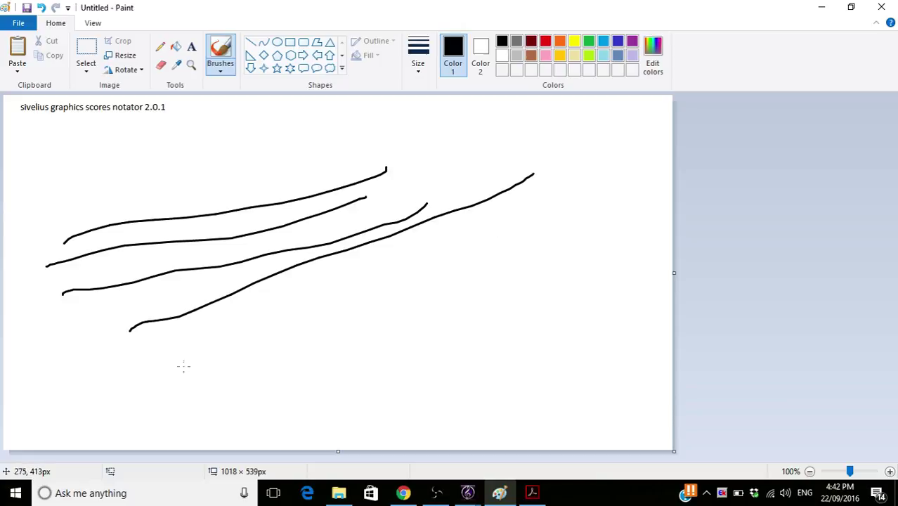
drag(163, 355, 562, 210)
drag(273, 163, 611, 332)
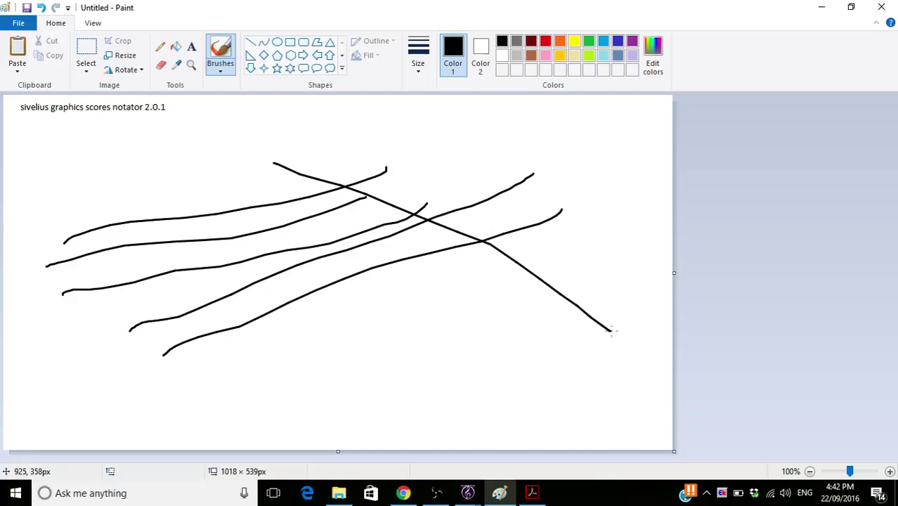
drag(237, 180, 629, 298)
drag(231, 200, 607, 324)
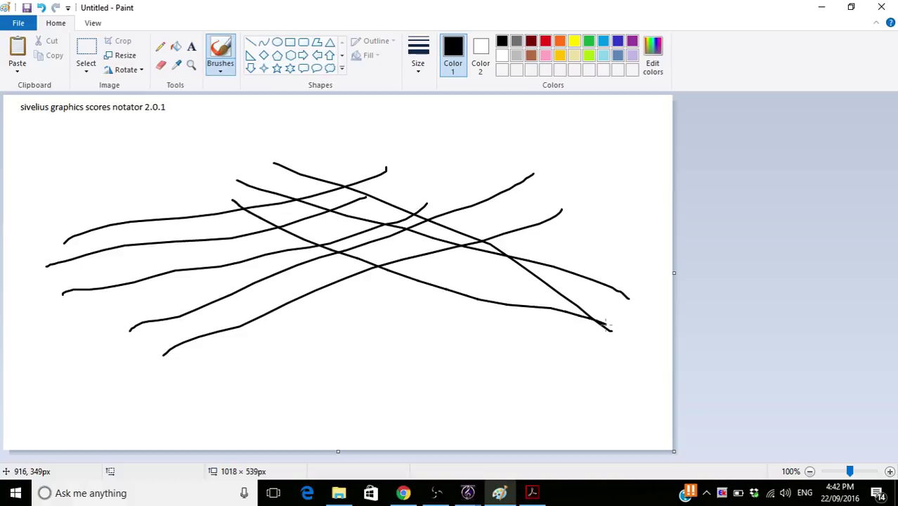
drag(196, 209, 762, 371)
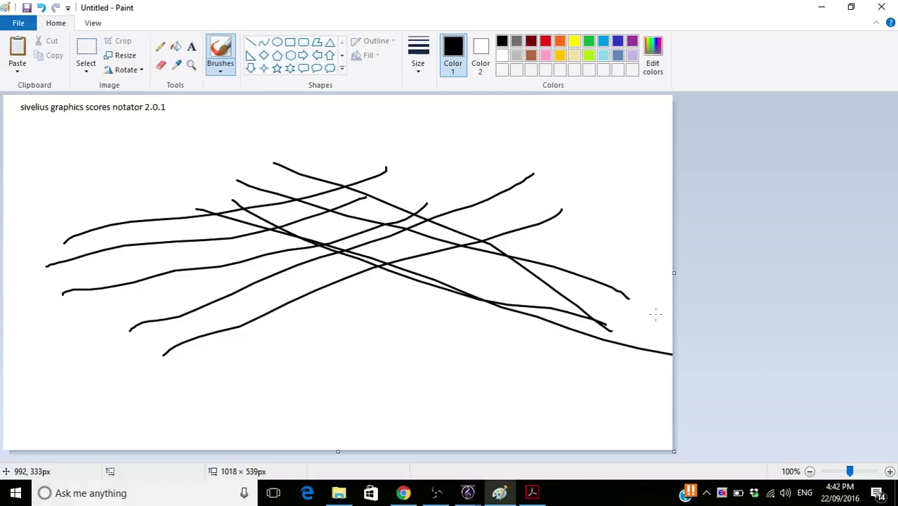
- Scribble a dense black zigzag through the middle, then undo the stray stroke at upper right
mouse_move(286, 140)
mouse_down()
mouse_move(337, 201)
mouse_move(445, 266)
mouse_move(355, 299)
mouse_move(349, 347)
mouse_move(323, 387)
mouse_move(411, 378)
mouse_move(270, 309)
mouse_move(244, 250)
mouse_move(267, 149)
mouse_move(267, 192)
mouse_move(345, 251)
mouse_move(352, 383)
mouse_move(385, 293)
mouse_move(320, 191)
mouse_up()
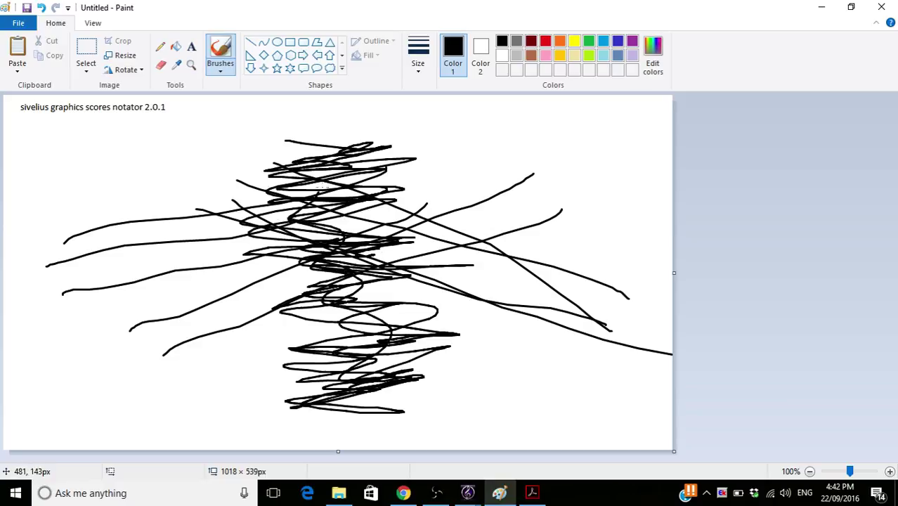
mouse_move(508, 110)
mouse_down()
mouse_move(675, 186)
mouse_move(514, 274)
mouse_move(797, 121)
mouse_up()
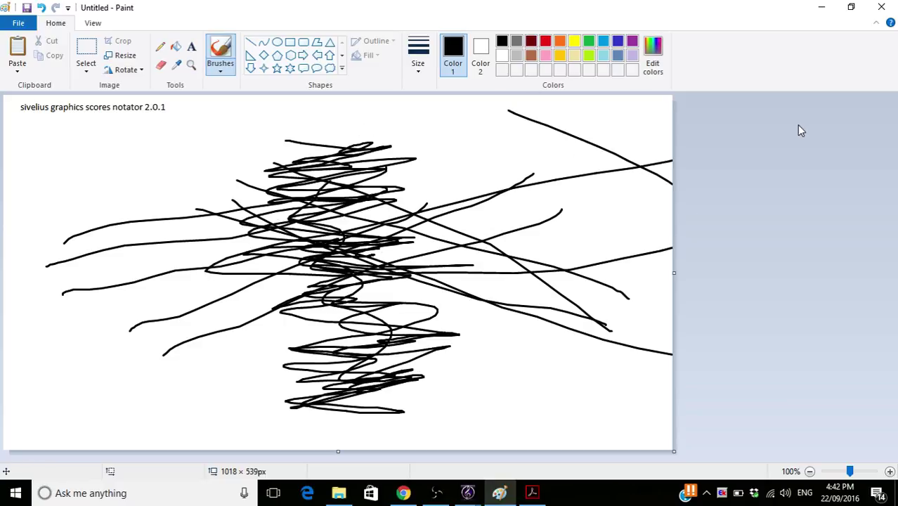
key(ctrl+z)
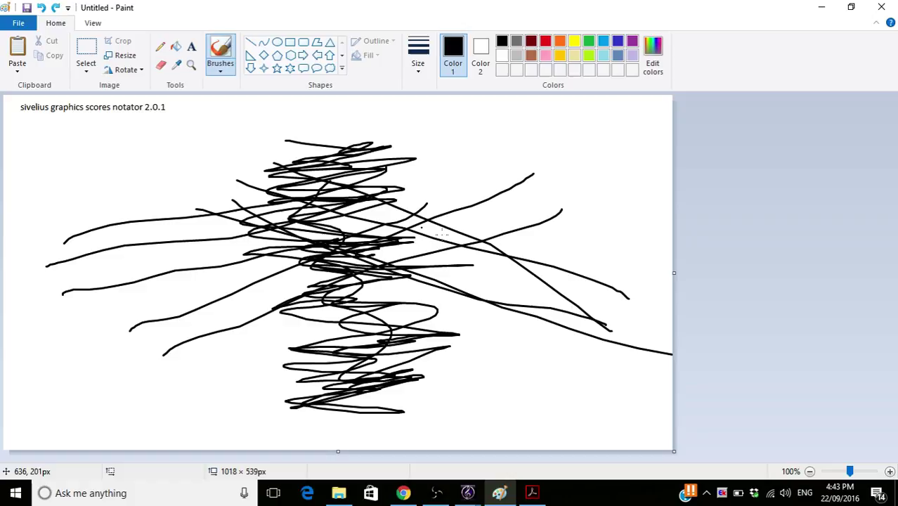
- Add one more black line, then draw two red wavy lines across the drawing
mouse_move(347, 181)
mouse_down()
mouse_move(511, 228)
mouse_move(631, 278)
mouse_up()
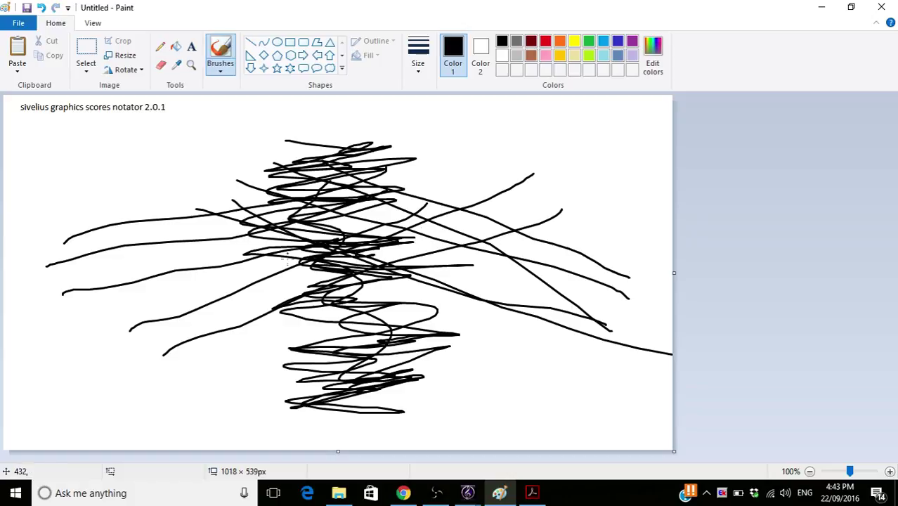
click(547, 42)
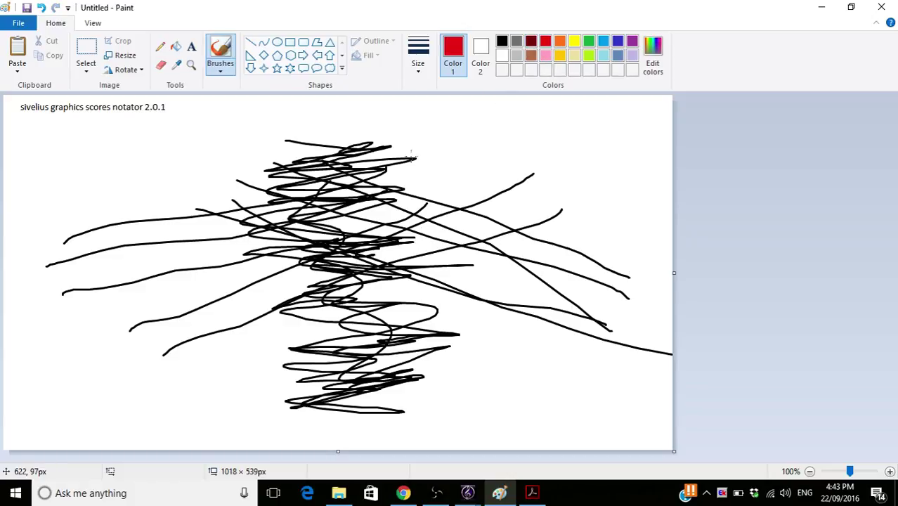
mouse_move(52, 235)
mouse_down()
mouse_move(90, 175)
mouse_move(135, 162)
mouse_move(189, 175)
mouse_move(288, 236)
mouse_move(326, 234)
mouse_move(474, 145)
mouse_move(523, 151)
mouse_move(639, 215)
mouse_move(685, 209)
mouse_up()
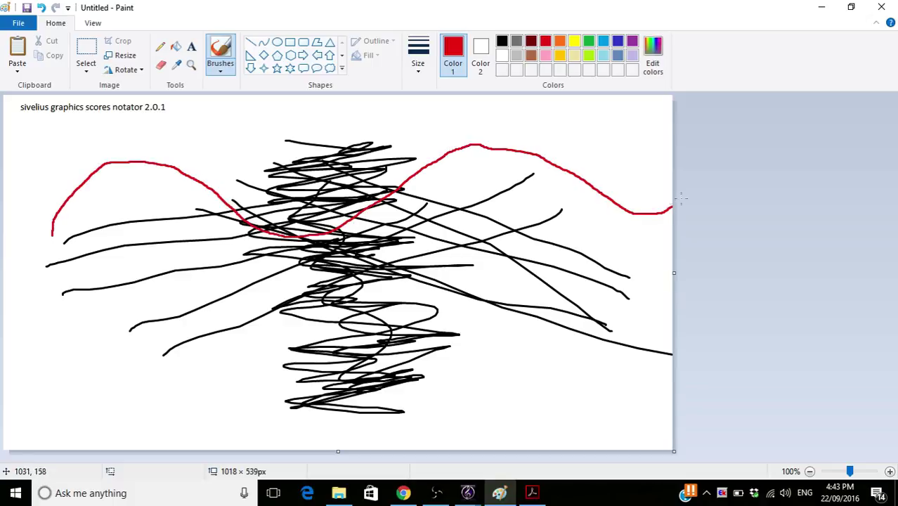
mouse_move(664, 284)
mouse_down()
mouse_move(612, 303)
mouse_move(592, 334)
mouse_move(544, 365)
mouse_move(507, 367)
mouse_move(436, 305)
mouse_move(362, 259)
mouse_move(297, 286)
mouse_move(256, 332)
mouse_move(194, 351)
mouse_move(107, 282)
mouse_move(51, 271)
mouse_move(2, 299)
mouse_up()
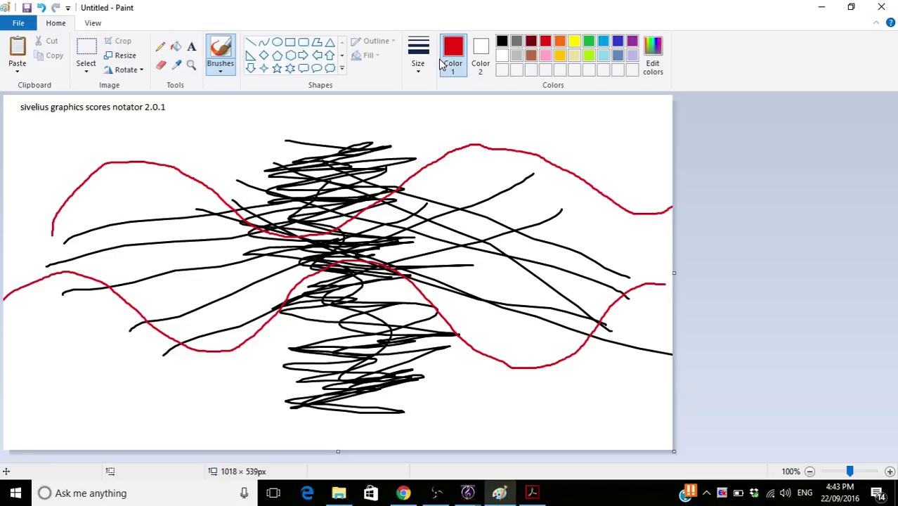
- Paint a thick red band along the canvas bottom with the textured crayon brush at its largest size
click(218, 65)
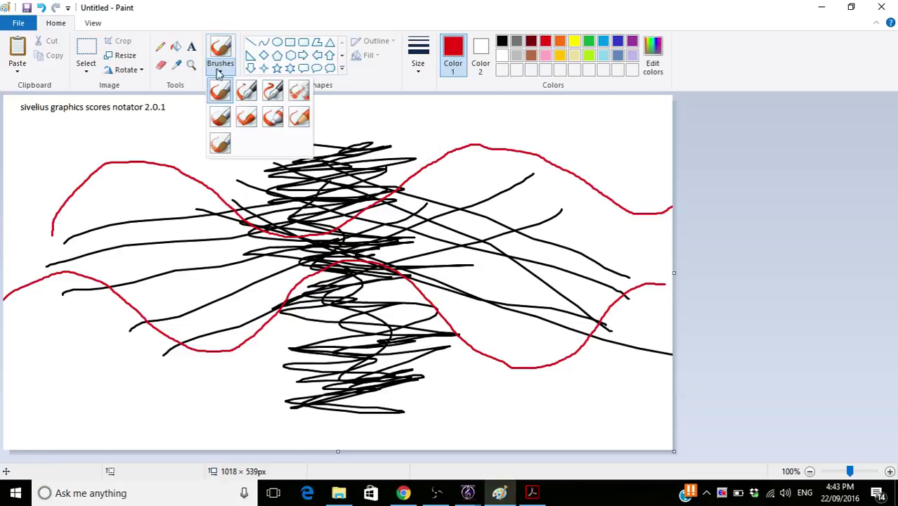
click(220, 115)
click(220, 65)
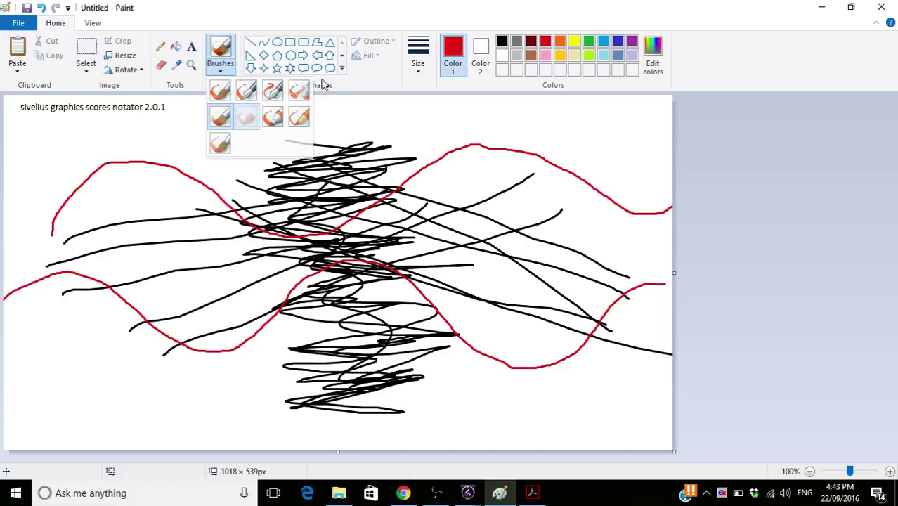
click(246, 117)
click(418, 63)
click(427, 172)
mouse_move(14, 394)
mouse_down()
mouse_move(55, 345)
mouse_move(47, 370)
mouse_move(155, 424)
mouse_move(191, 422)
mouse_move(226, 403)
mouse_move(237, 427)
mouse_move(276, 421)
mouse_move(351, 432)
mouse_move(679, 403)
mouse_move(661, 424)
mouse_move(312, 442)
mouse_move(600, 417)
mouse_move(724, 424)
mouse_move(365, 414)
mouse_move(232, 398)
mouse_up()
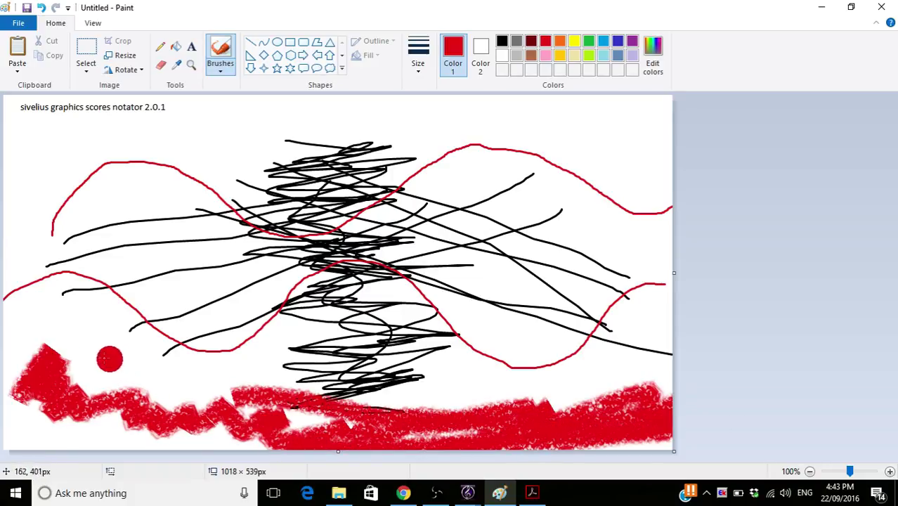
mouse_move(71, 362)
mouse_down()
mouse_move(216, 412)
mouse_move(131, 404)
mouse_move(131, 420)
mouse_move(328, 435)
mouse_move(2, 428)
mouse_move(445, 452)
mouse_move(146, 431)
mouse_move(7, 391)
mouse_move(33, 420)
mouse_move(645, 474)
mouse_move(359, 433)
mouse_move(625, 397)
mouse_move(616, 382)
mouse_move(322, 414)
mouse_move(591, 394)
mouse_move(487, 397)
mouse_up()
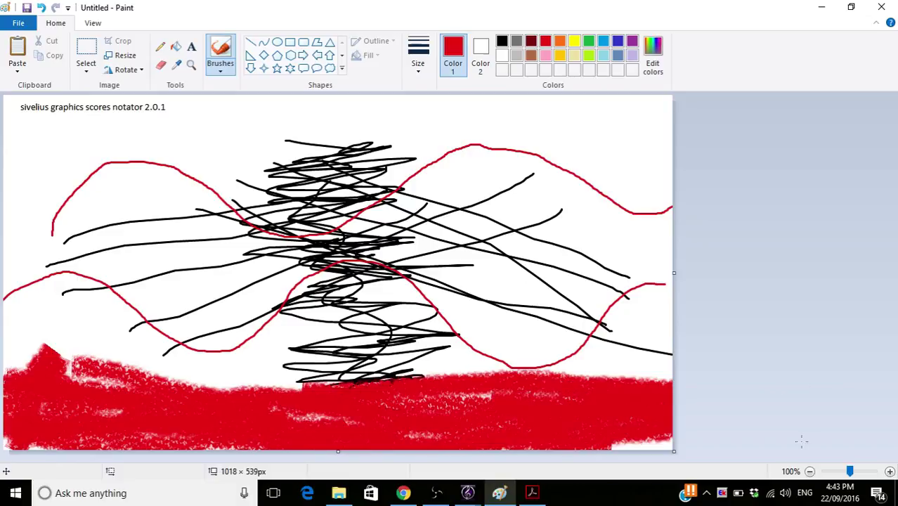
drag(602, 442, 683, 449)
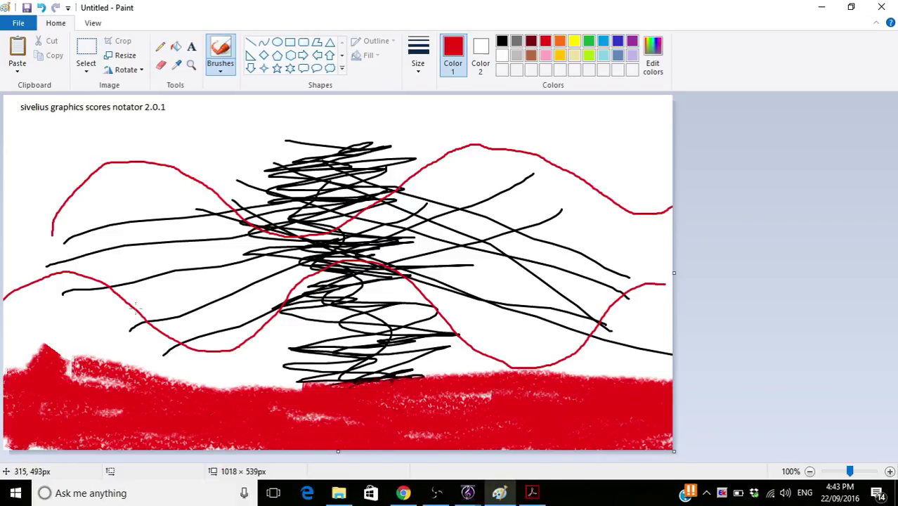
- Label the red band 'sul pont.' in bold black text
click(192, 47)
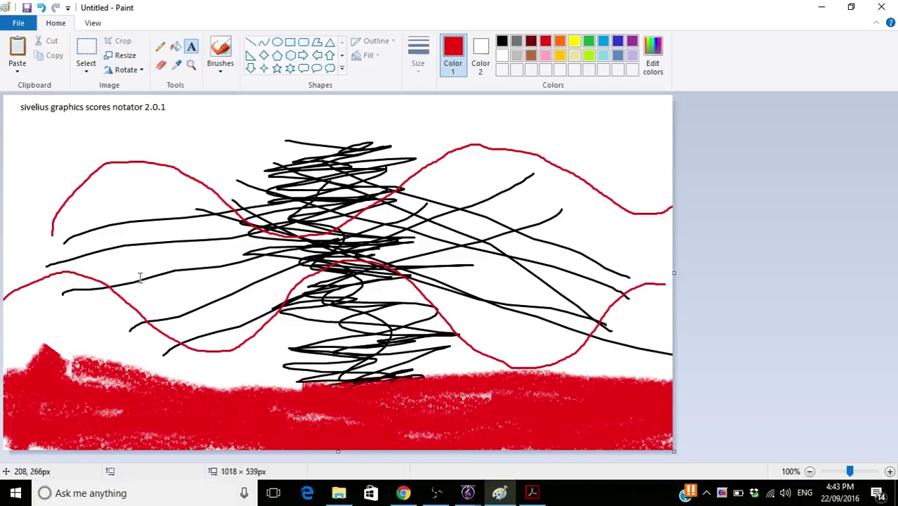
click(134, 413)
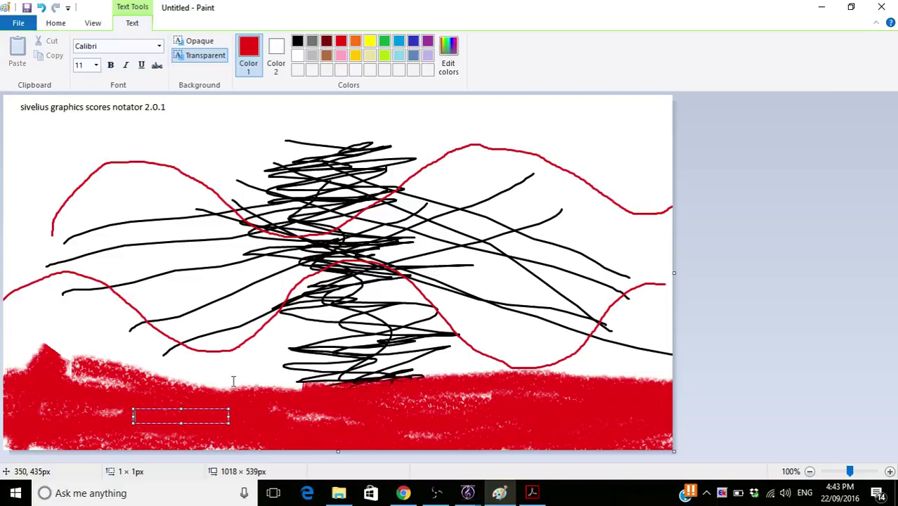
click(297, 41)
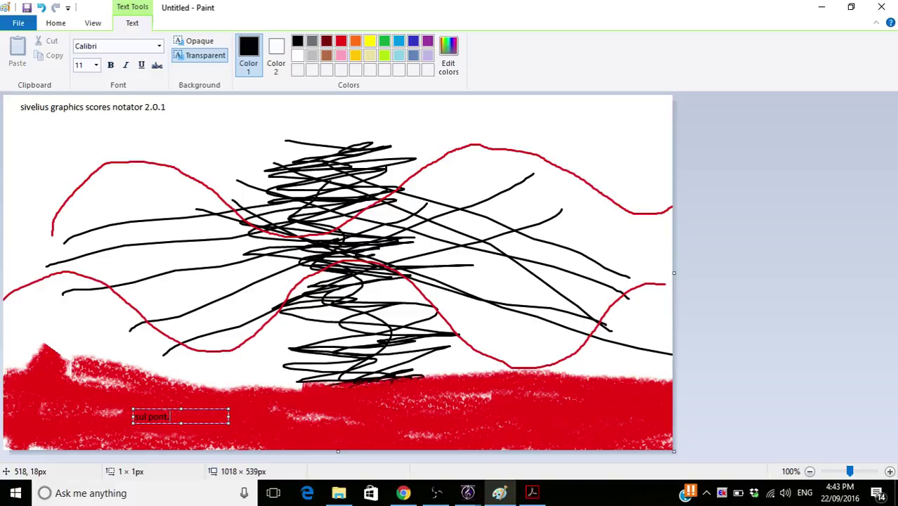
text(sul pont.)
key(ctrl+a)
click(110, 65)
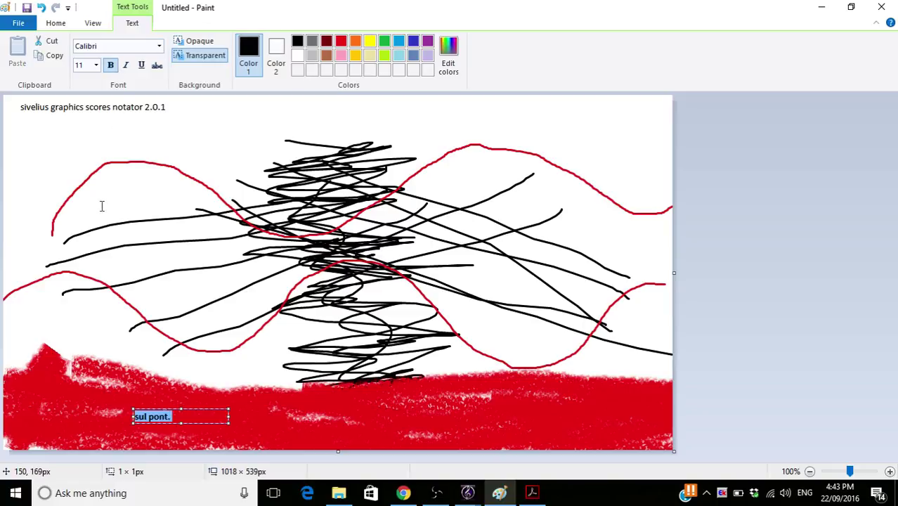
click(101, 205)
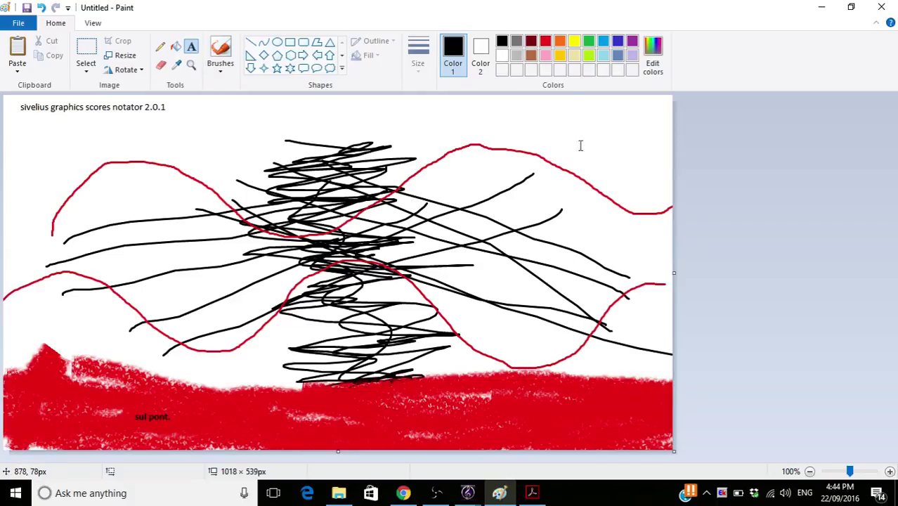
- Add a 'composed by' credit with the composer's name at the top right
click(571, 98)
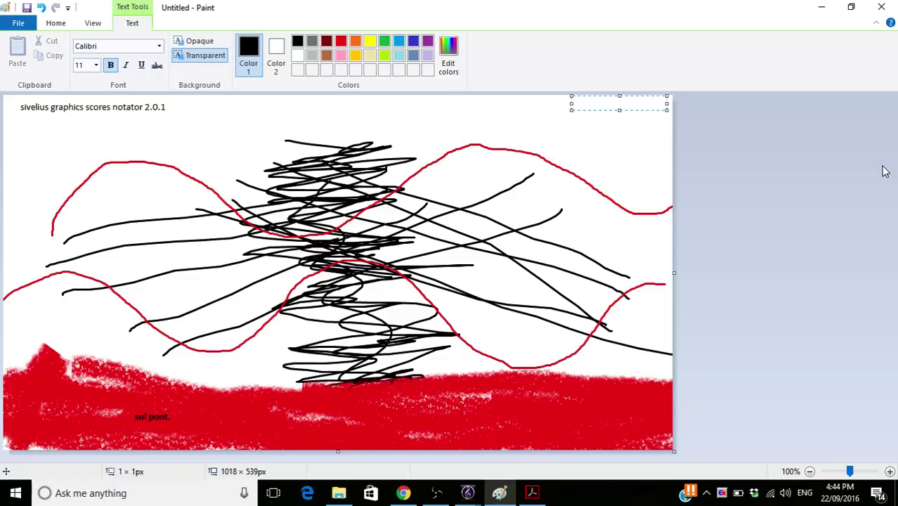
text(gareth Collins)
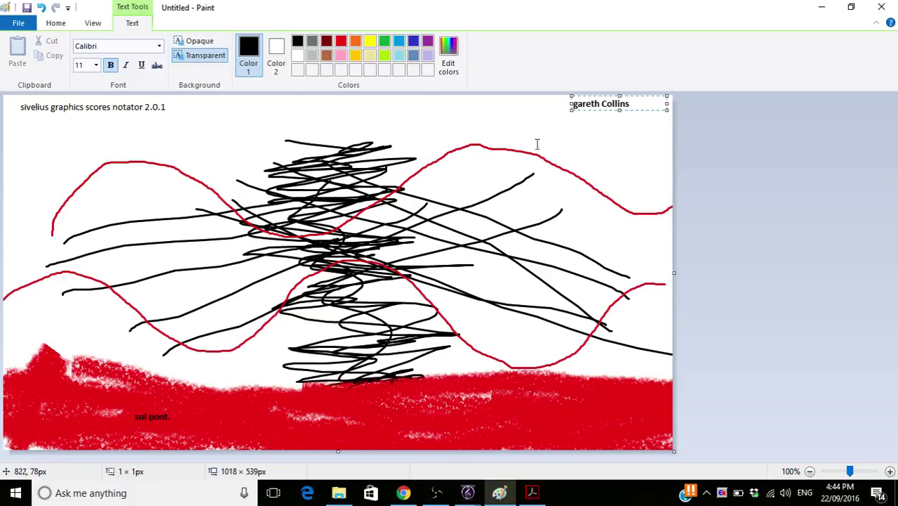
click(567, 100)
text(co)
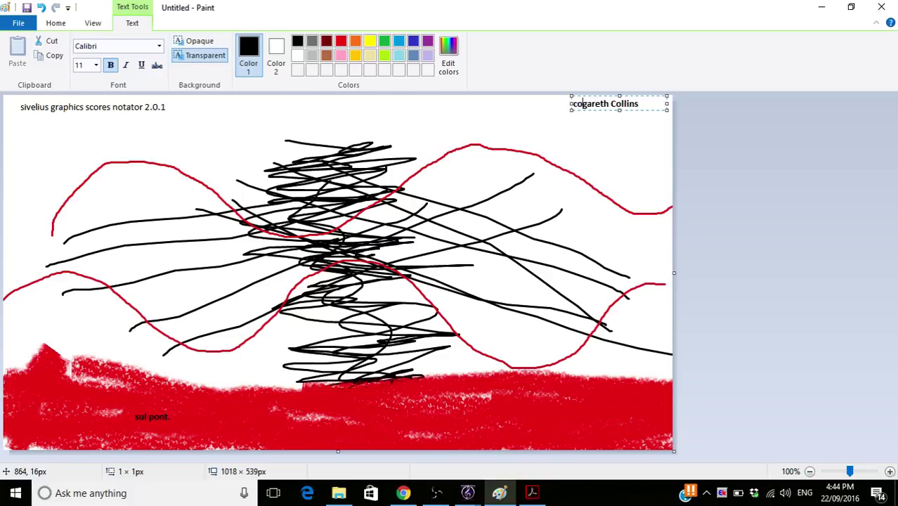
text(mposed by)
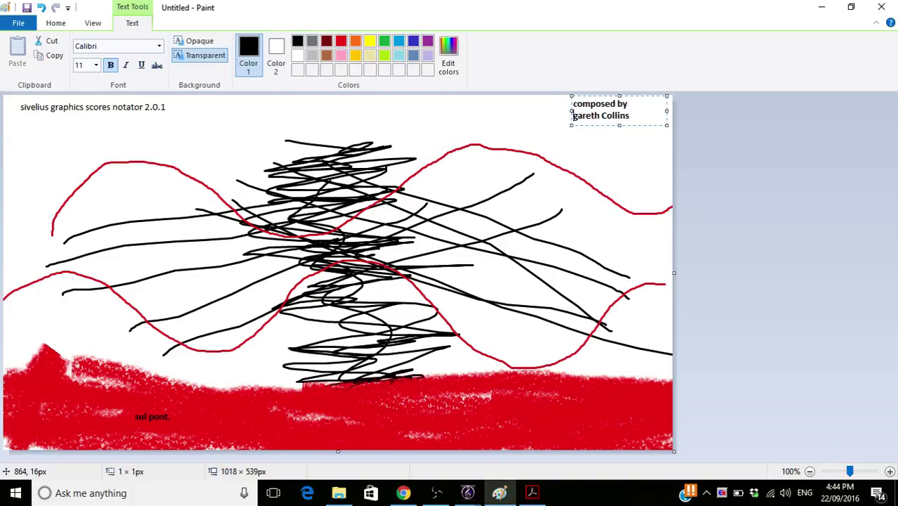
click(606, 216)
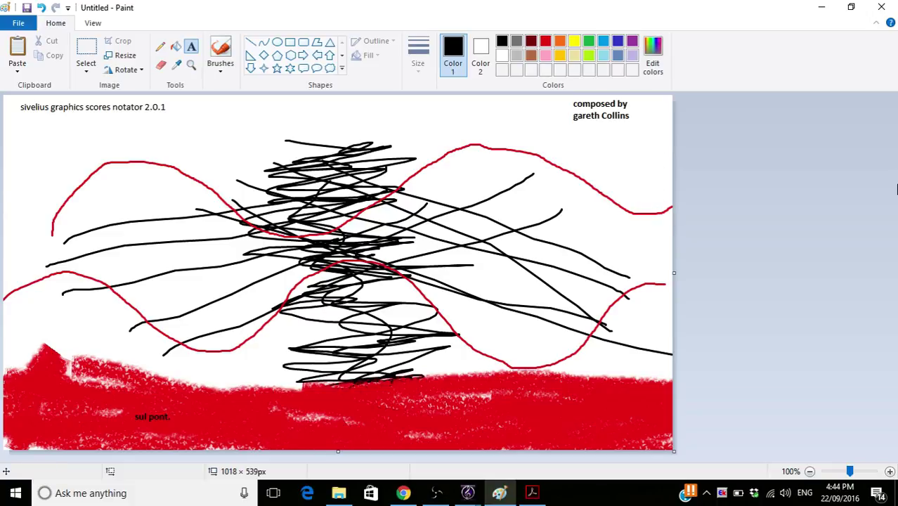
- Bring the Sibelius Quick Start window back to the front from the taskbar
click(468, 492)
click(692, 450)
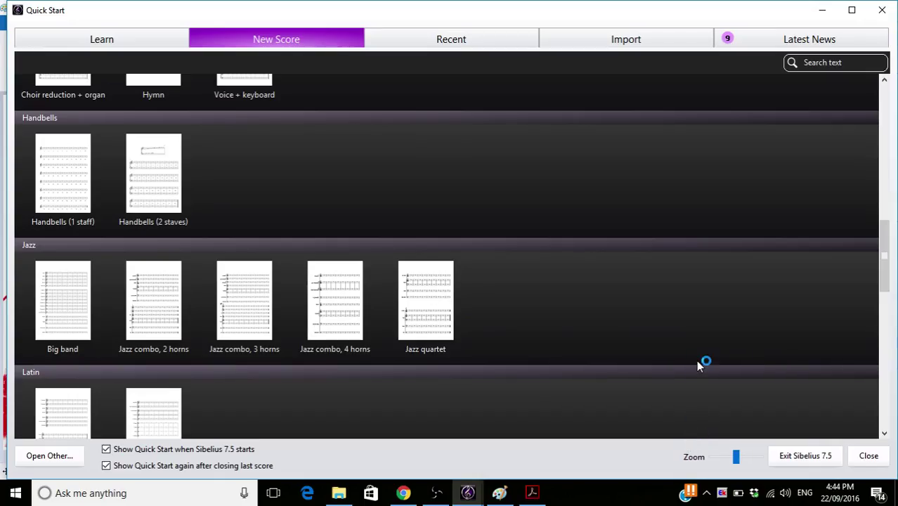